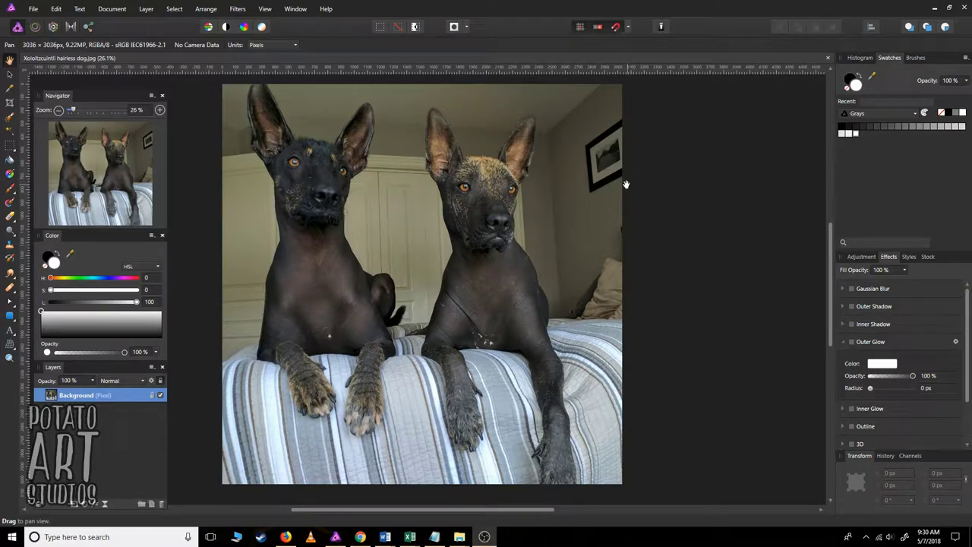
# - Start a new 8 × 10 in, 300 DPI transparent document (2400 × 3000 px) from the 8x10 preset
pyautogui.click(33, 9)
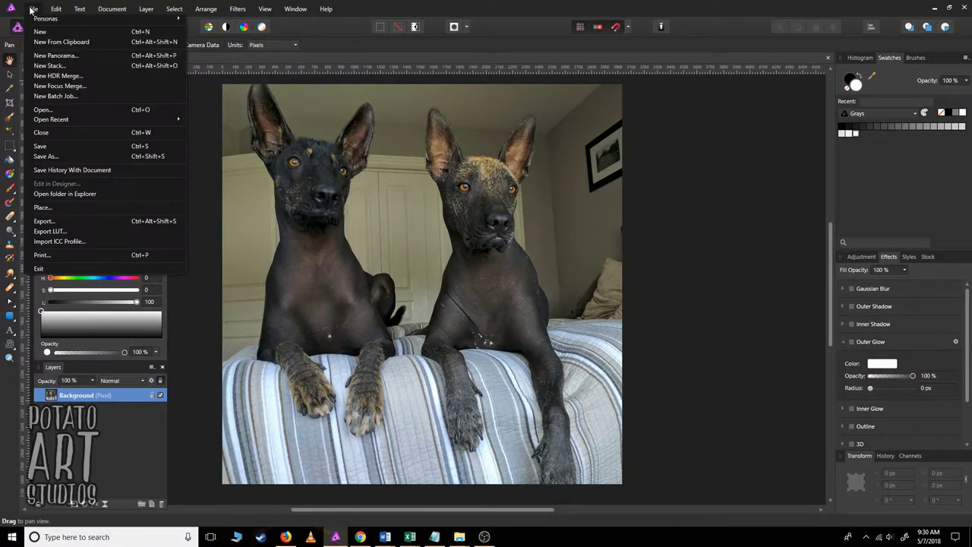
pyautogui.click(41, 32)
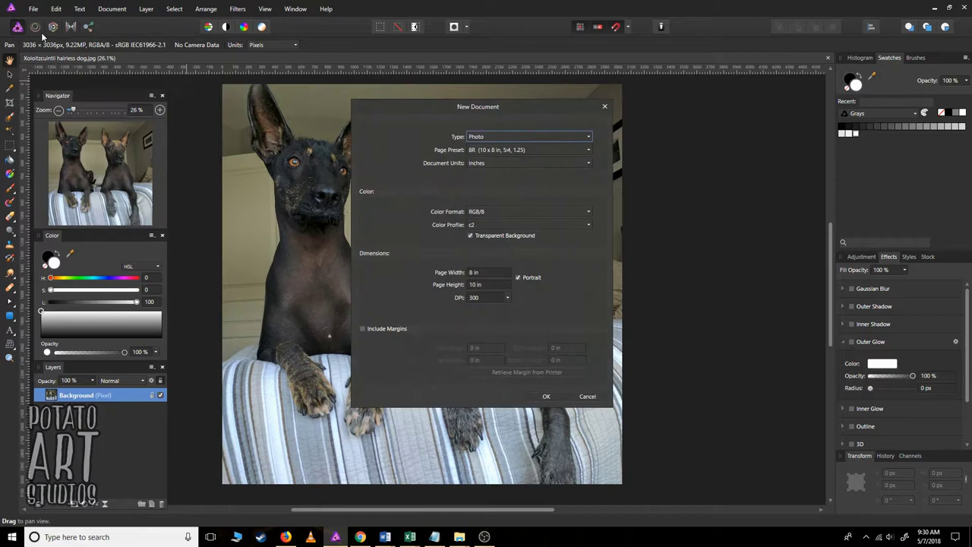
pyautogui.click(484, 272)
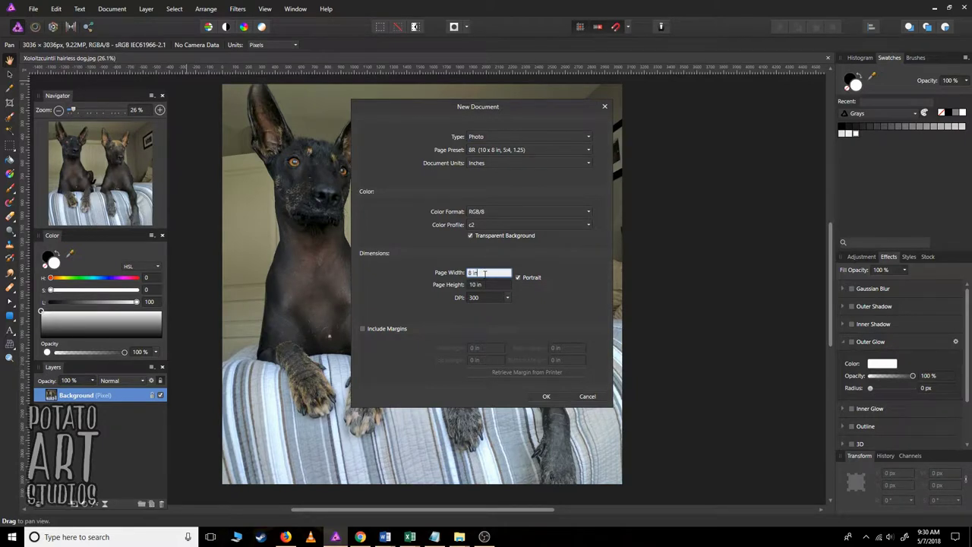
pyautogui.click(487, 283)
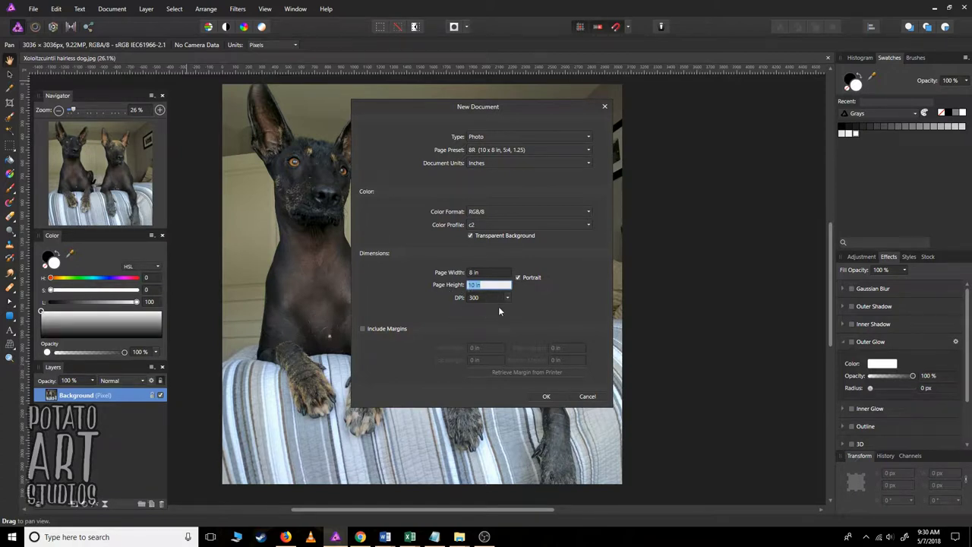
pyautogui.click(547, 396)
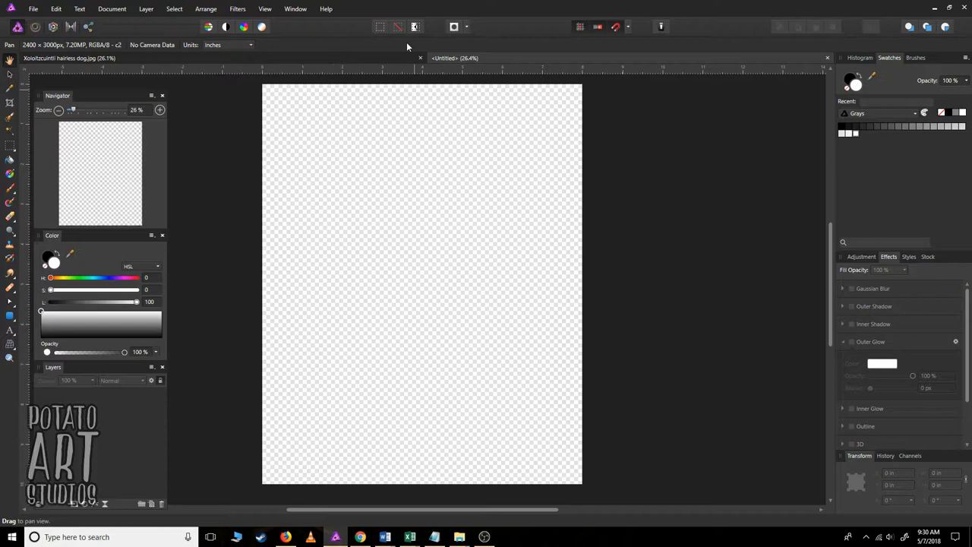
# - Copy a rectangular selection of the right-hand dog's head and chest from the dog photo
pyautogui.click(394, 61)
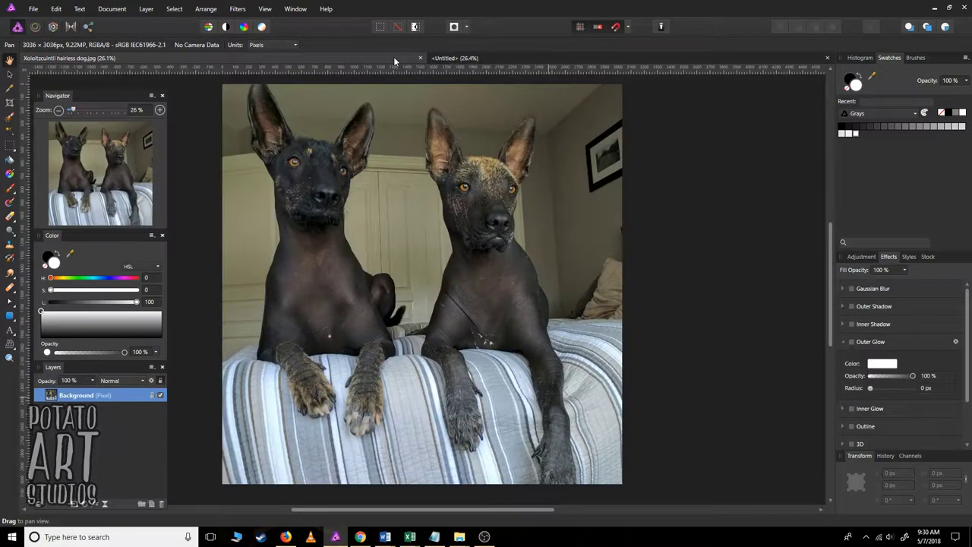
pyautogui.click(13, 146)
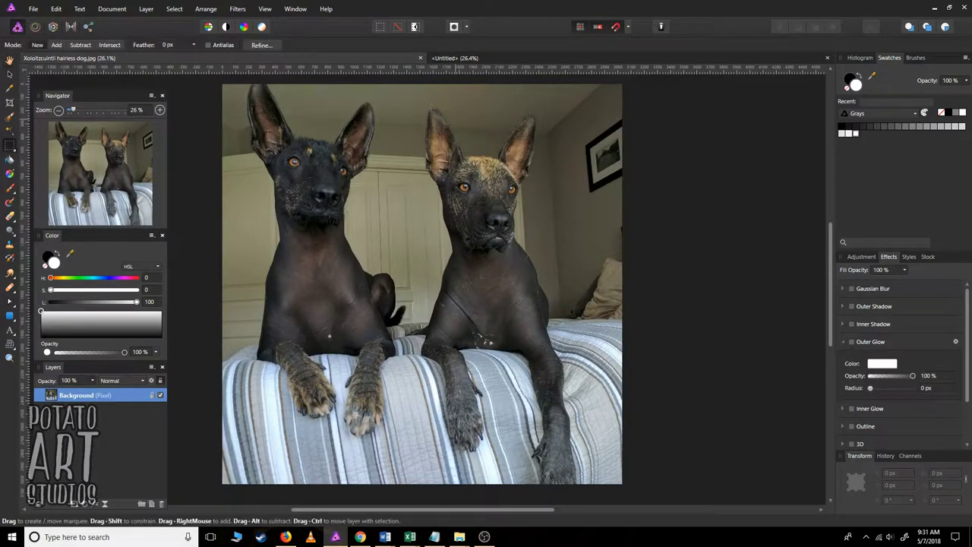
pyautogui.moveTo(389, 90); pyautogui.dragTo(588, 329)
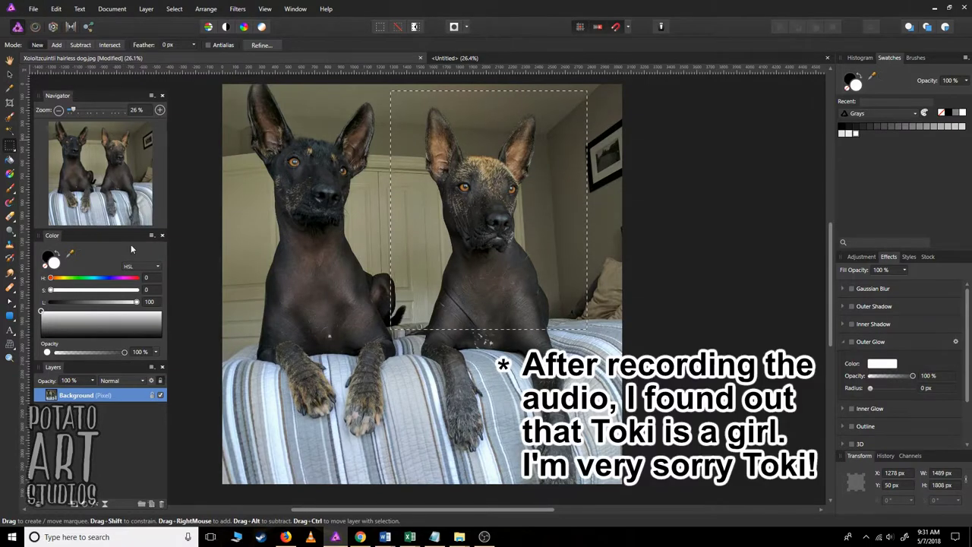
pyautogui.click(57, 8)
pyautogui.click(60, 55)
# - Paste the copied dog crop into the Untitled document
pyautogui.click(559, 58)
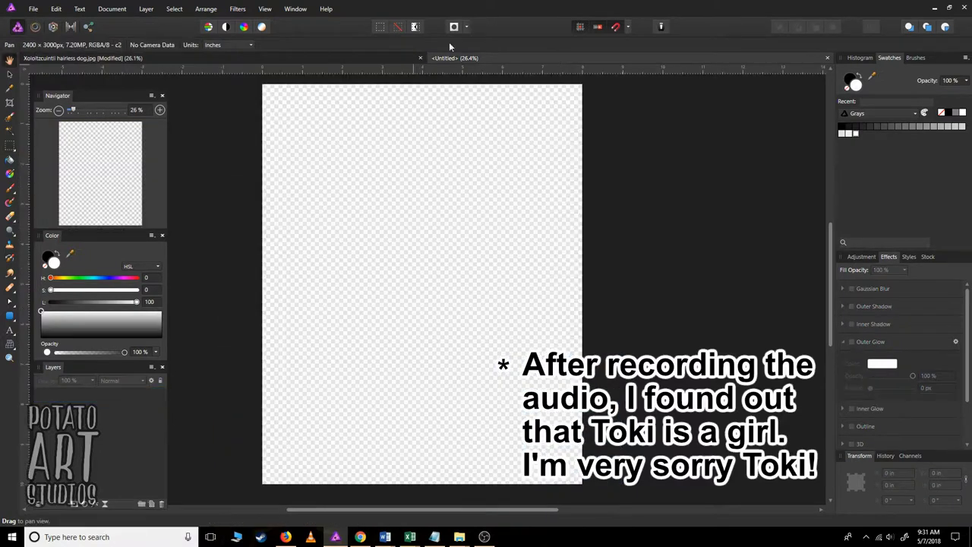
pyautogui.click(56, 9)
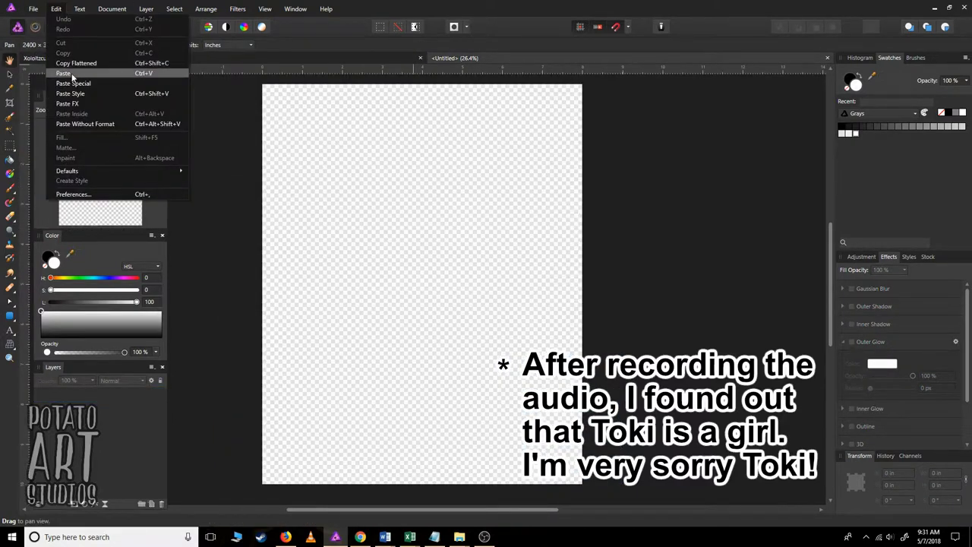
pyautogui.click(72, 71)
# - Scale the dog crop up to about 7.3 × 8.9 in and centre it on the page
pyautogui.click(9, 73)
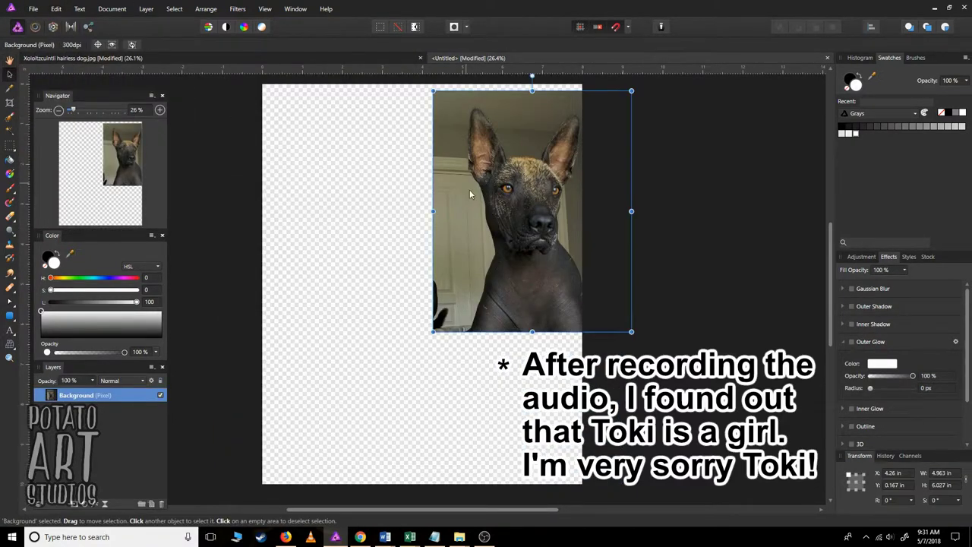
pyautogui.moveTo(447, 218); pyautogui.dragTo(298, 238)
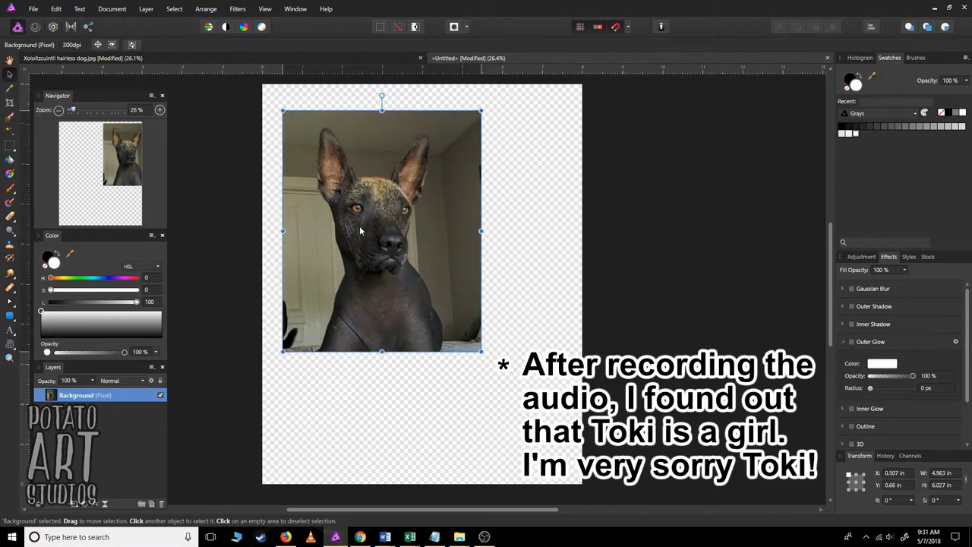
pyautogui.moveTo(480, 351); pyautogui.dragTo(552, 437)
pyautogui.moveTo(416, 274); pyautogui.dragTo(434, 284)
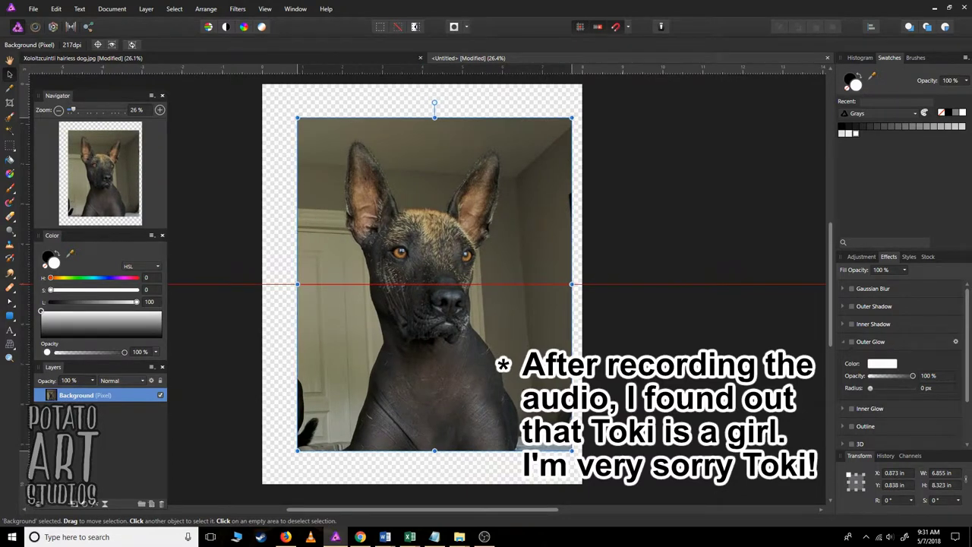
pyautogui.moveTo(523, 388); pyautogui.dragTo(524, 394)
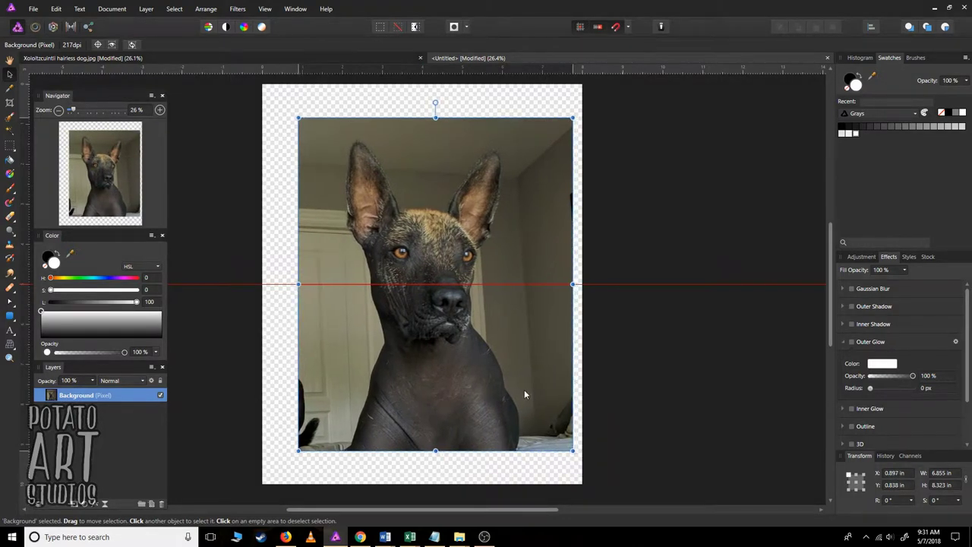
pyautogui.moveTo(581, 450); pyautogui.dragTo(597, 467)
pyautogui.moveTo(556, 430); pyautogui.dragTo(552, 423)
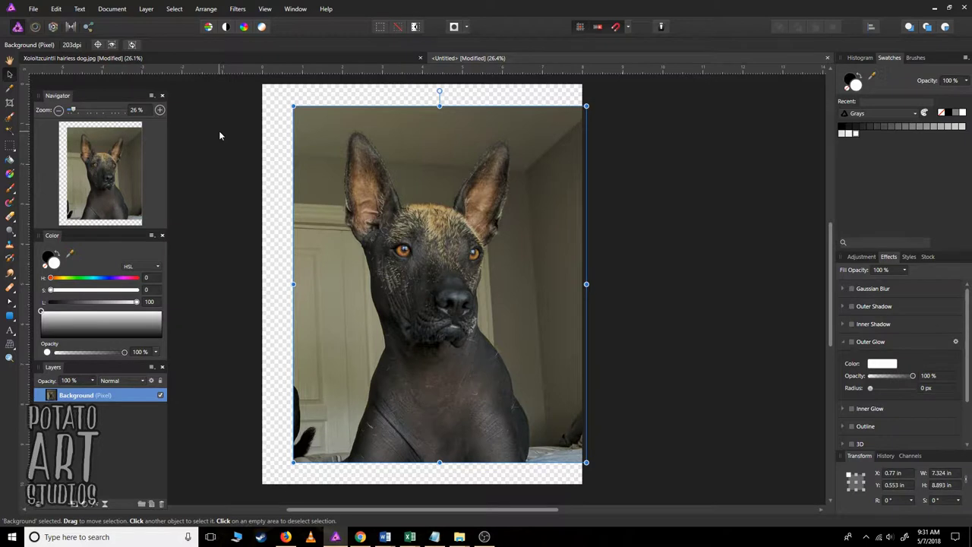
# - Show a manual 1-inch grid with one division over the dog in the Grid and Axis Manager
pyautogui.click(265, 9)
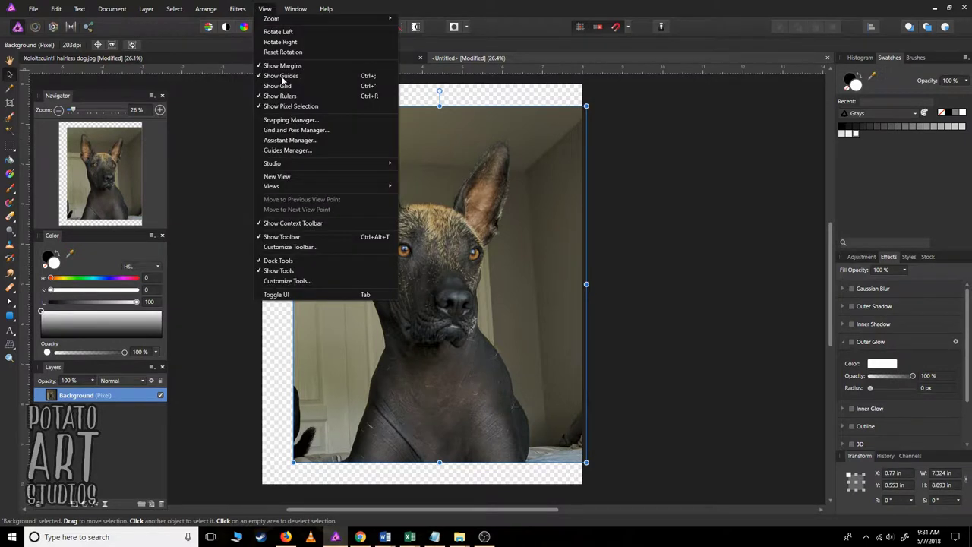
pyautogui.click(314, 132)
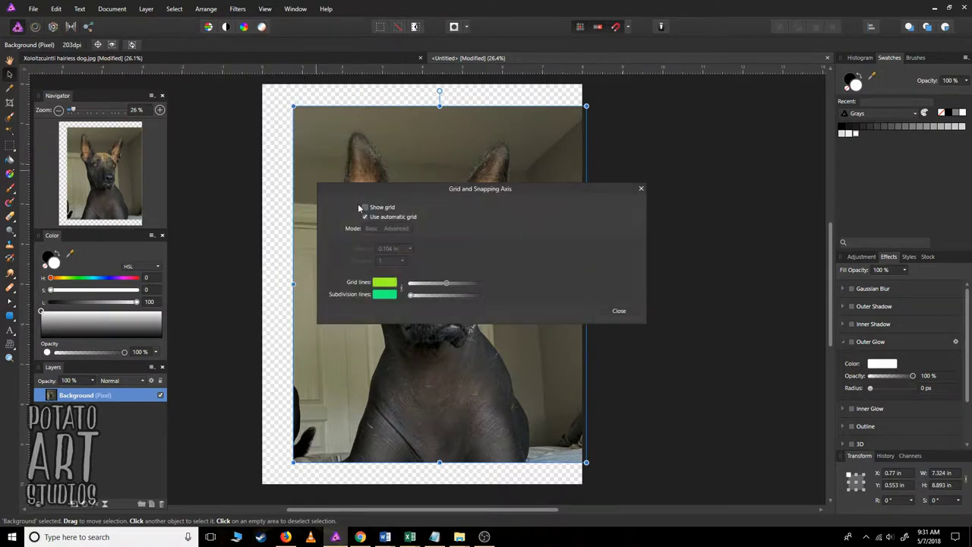
pyautogui.moveTo(384, 193); pyautogui.dragTo(462, 216)
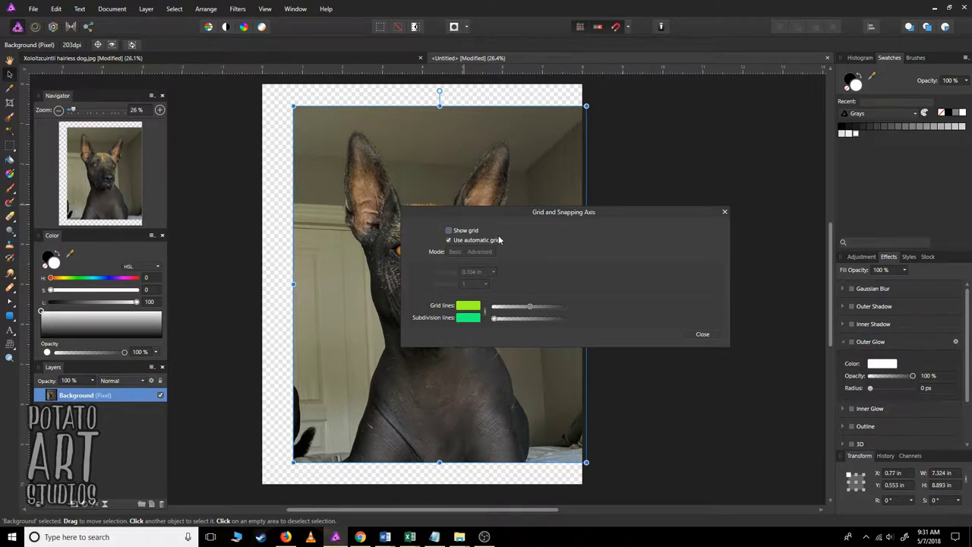
pyautogui.click(449, 231)
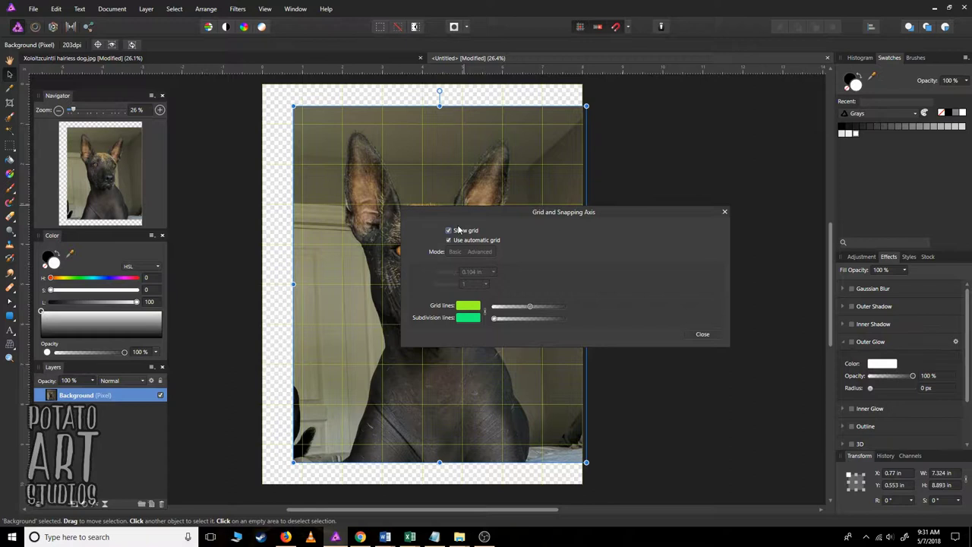
pyautogui.click(449, 240)
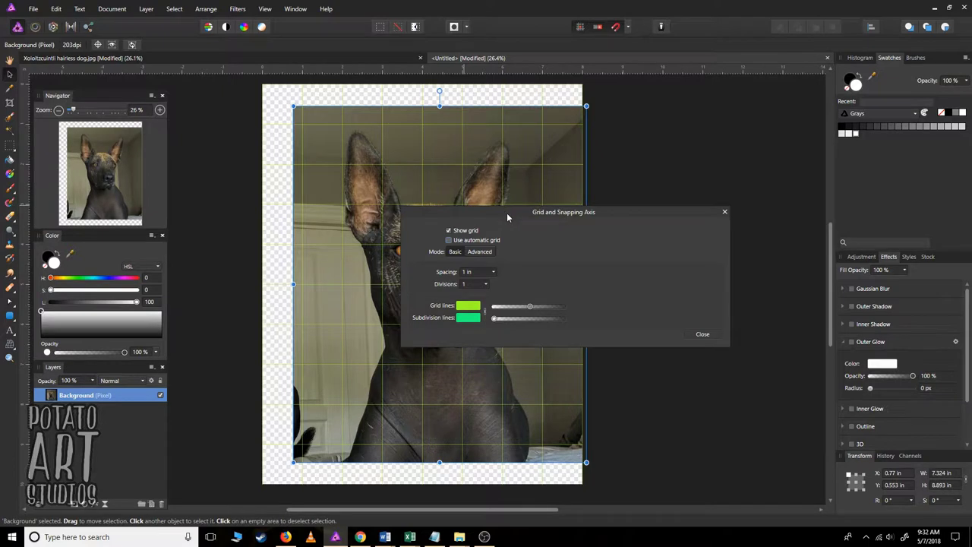
pyautogui.moveTo(507, 213); pyautogui.dragTo(638, 262)
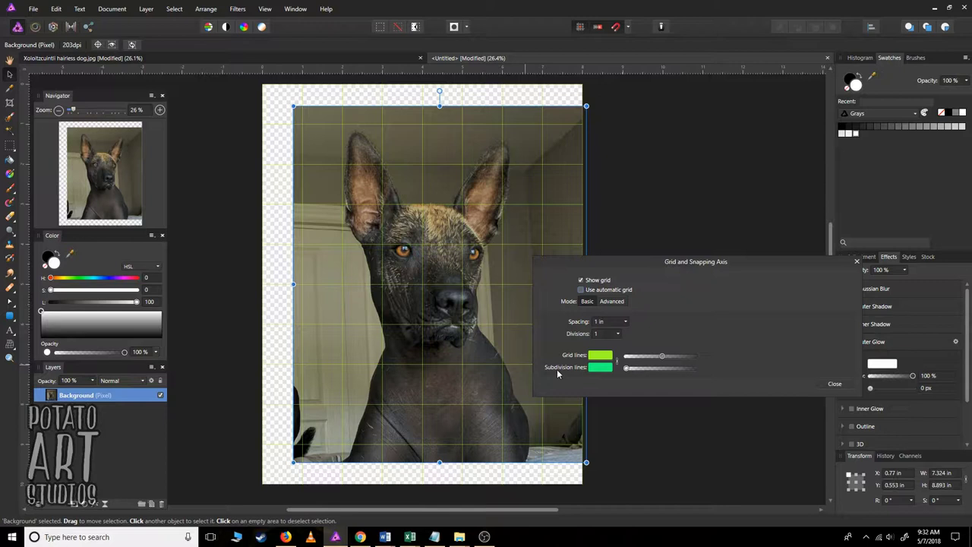
# - Close the grid settings and move the nested layer out below Background
pyautogui.click(834, 383)
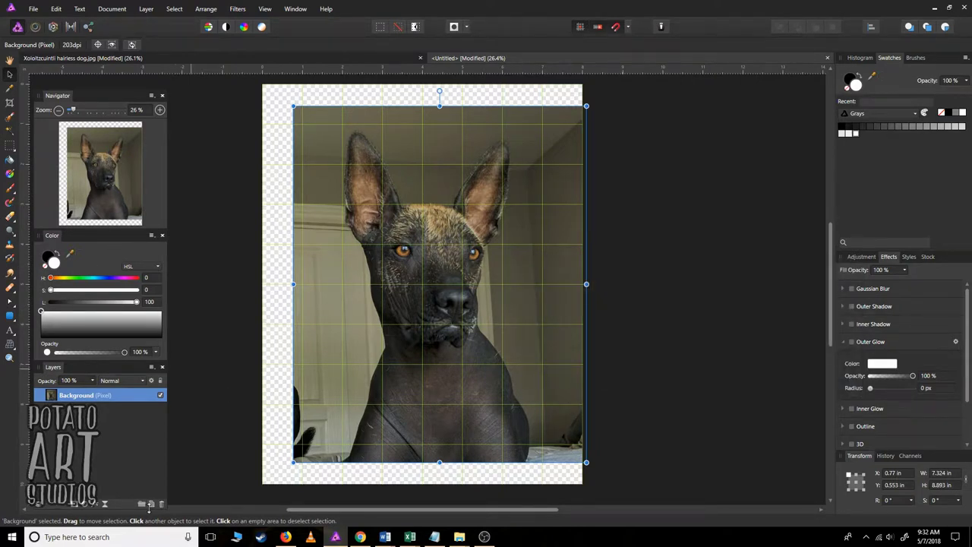
pyautogui.click(152, 505)
pyautogui.hotkey('ctrl', 'z')
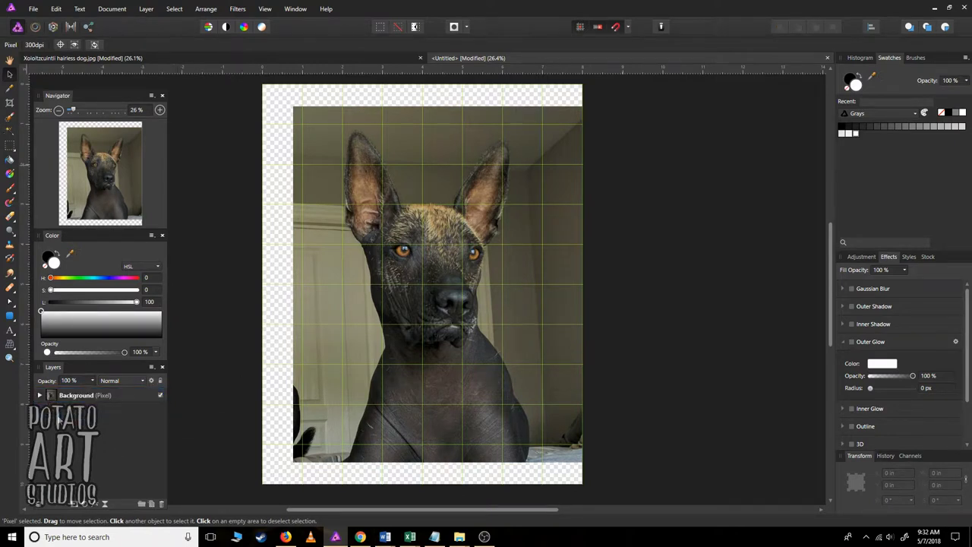
pyautogui.click(39, 395)
pyautogui.moveTo(82, 433); pyautogui.dragTo(82, 432)
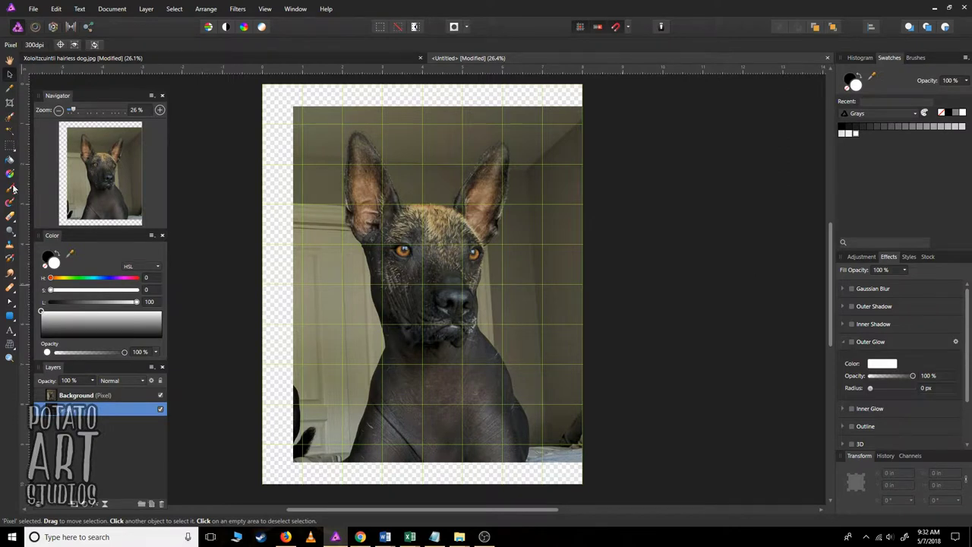
# - Flood-fill the transparent margins around the photo with black
pyautogui.click(11, 161)
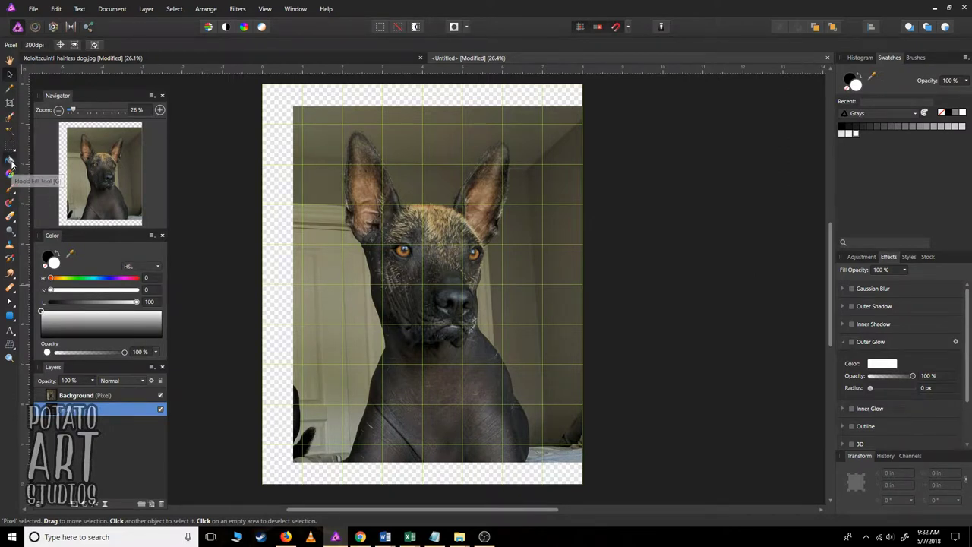
pyautogui.click(56, 256)
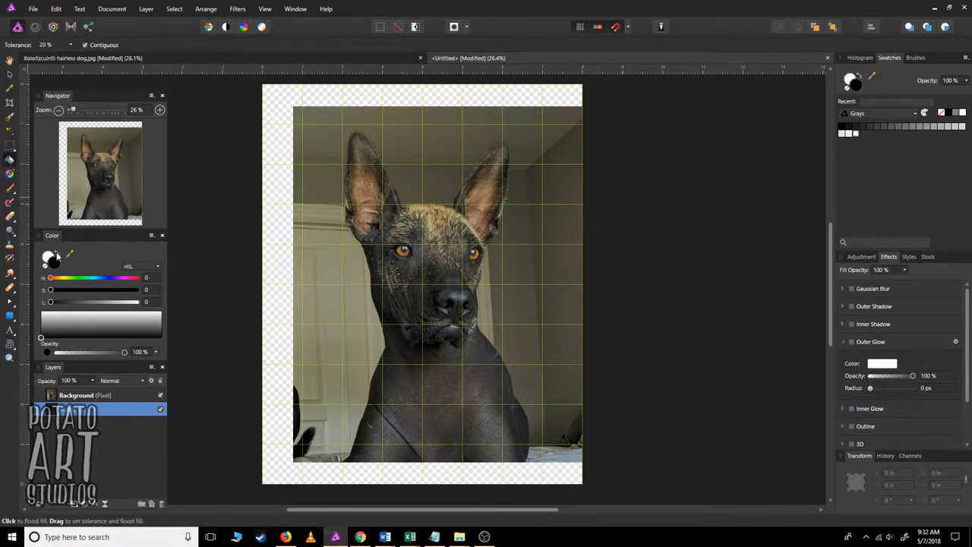
pyautogui.click(283, 273)
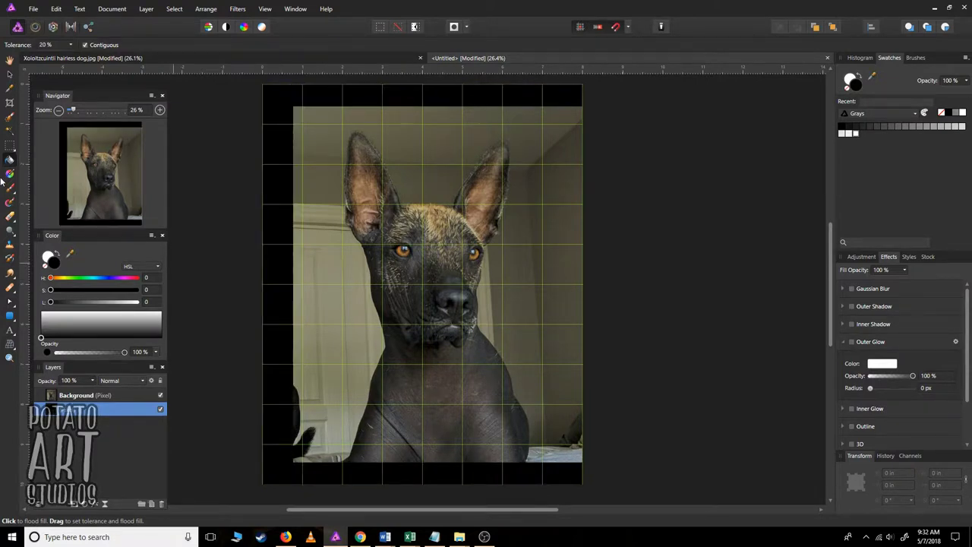
pyautogui.click(9, 75)
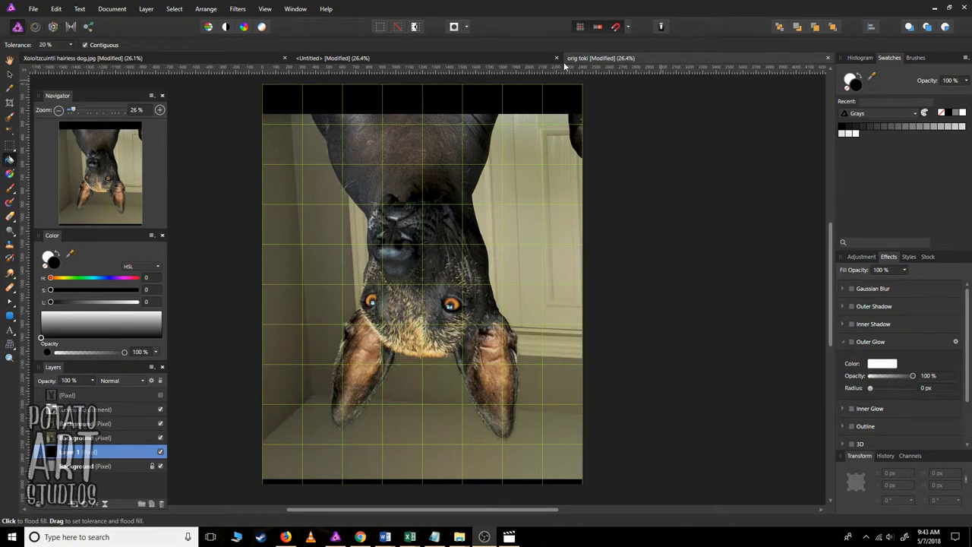
# - Set the grid to 4 divisions in the Grid and Axis Manager
pyautogui.click(266, 9)
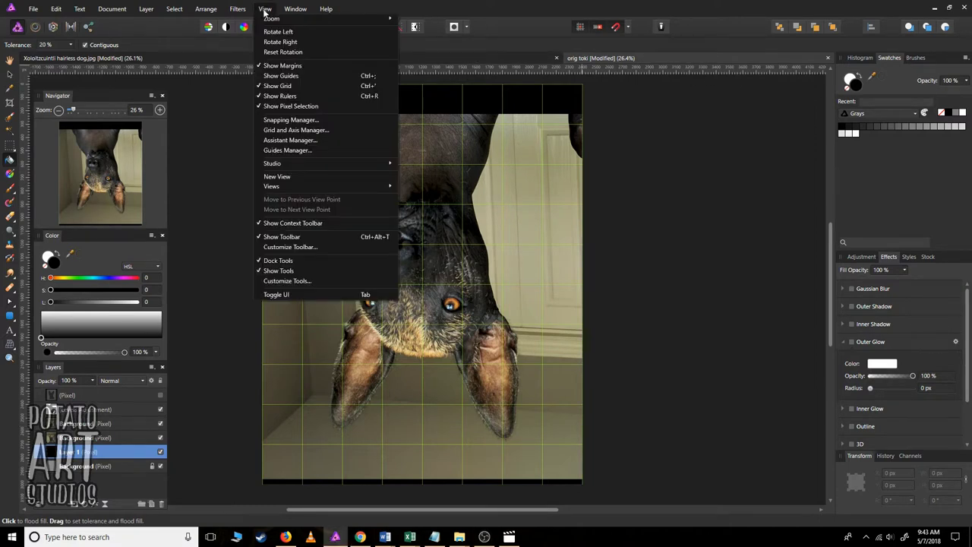
pyautogui.click(275, 130)
pyautogui.moveTo(487, 197); pyautogui.dragTo(675, 237)
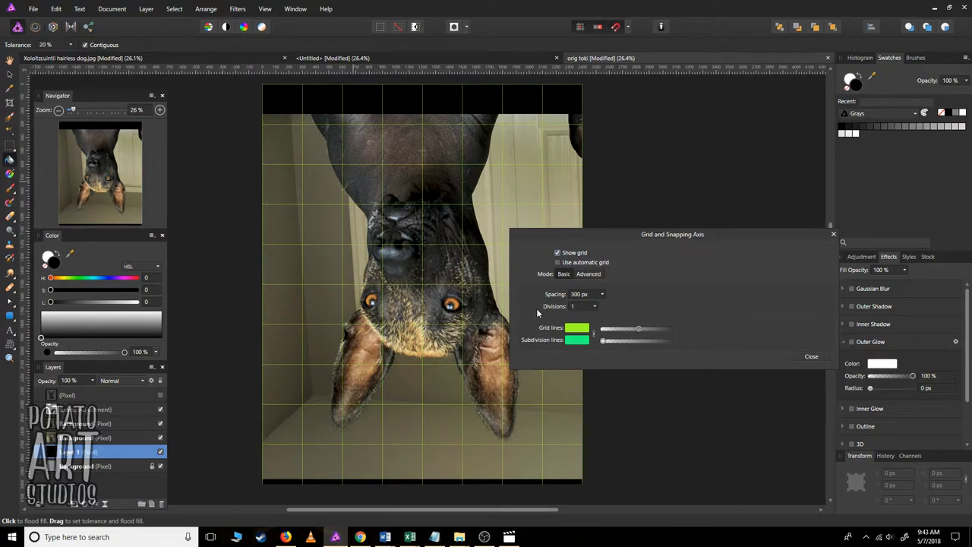
pyautogui.click(579, 307)
pyautogui.write('4')
# - Colour the subdivision lines orange and raise their opacity to full strength
pyautogui.click(577, 341)
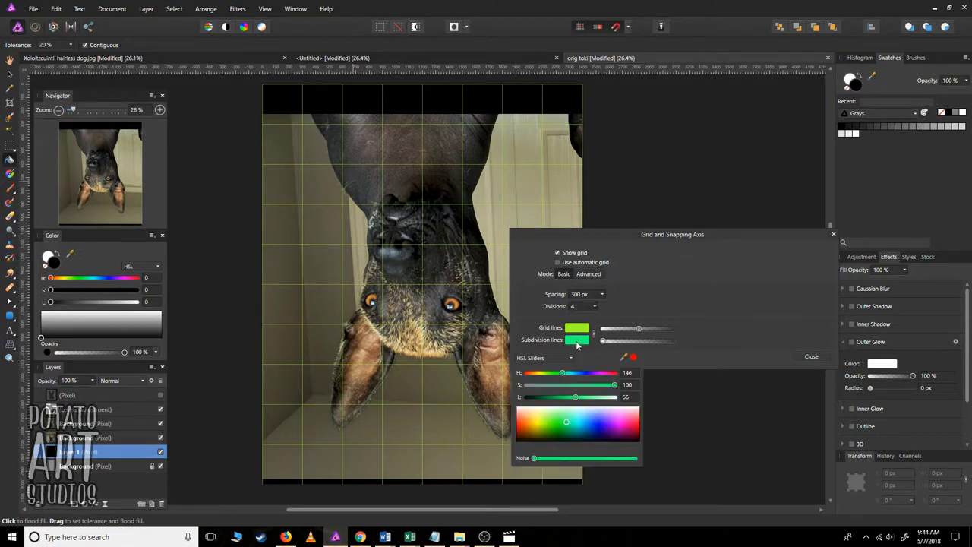
pyautogui.click(523, 424)
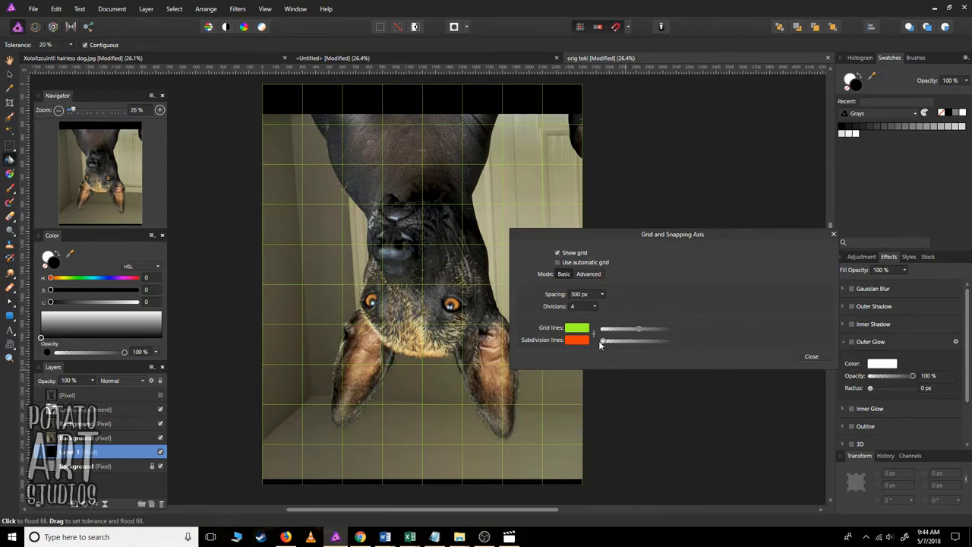
pyautogui.moveTo(602, 341); pyautogui.dragTo(645, 344)
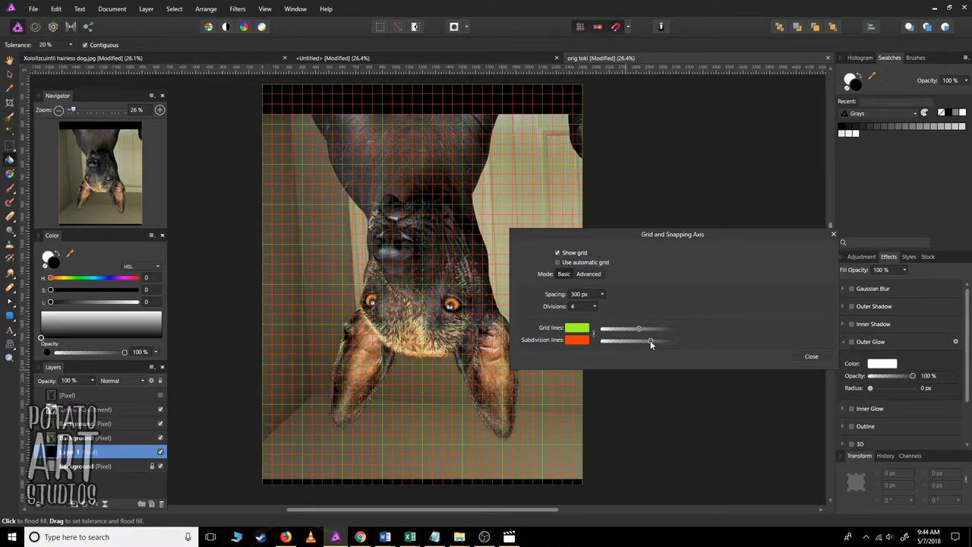
pyautogui.moveTo(640, 341); pyautogui.dragTo(637, 341)
pyautogui.moveTo(654, 345)
pyautogui.mouseDown()
pyautogui.moveTo(704, 344)
pyautogui.moveTo(637, 341)
pyautogui.mouseUp()
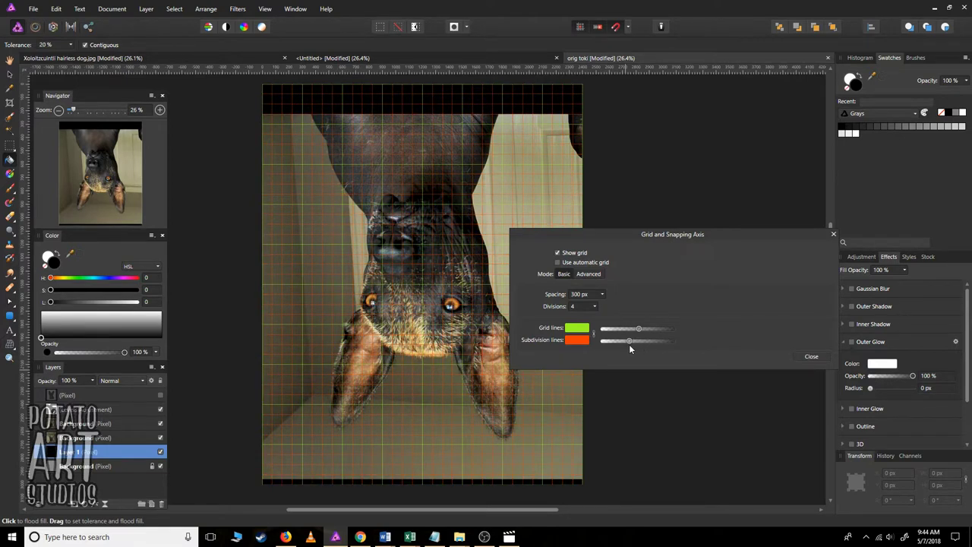
# - Close the grid settings and zoom to 75% centred on the dog's eyes and muzzle
pyautogui.click(812, 357)
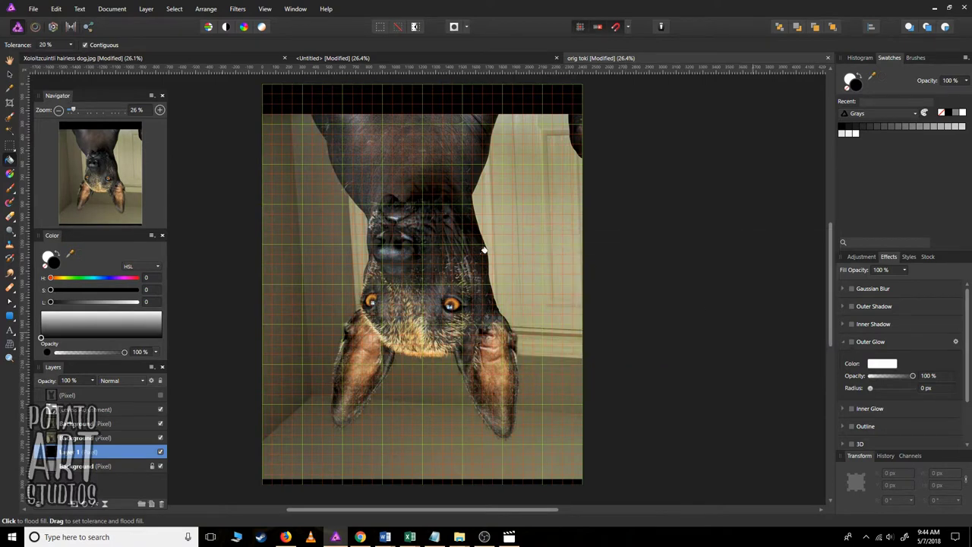
pyautogui.click(159, 110)
pyautogui.click(160, 110)
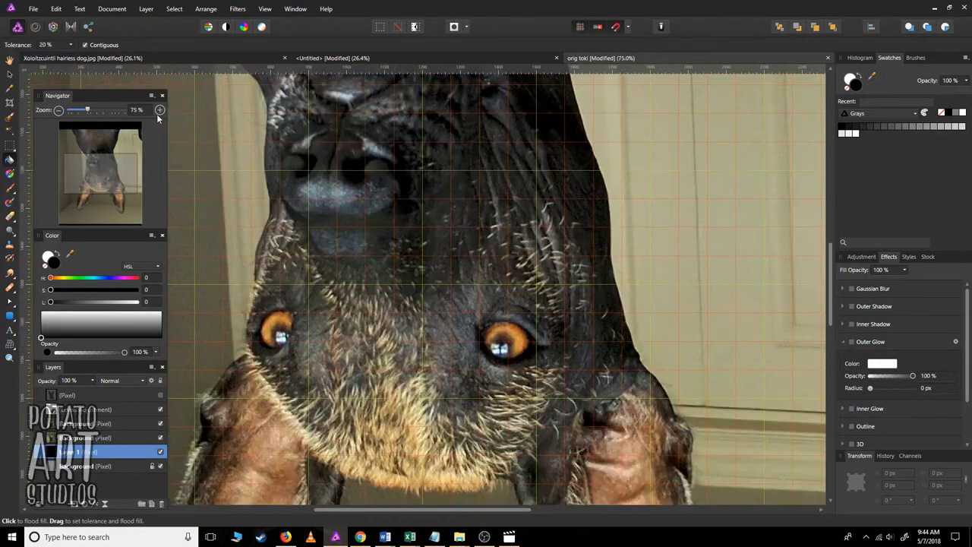
pyautogui.click(100, 183)
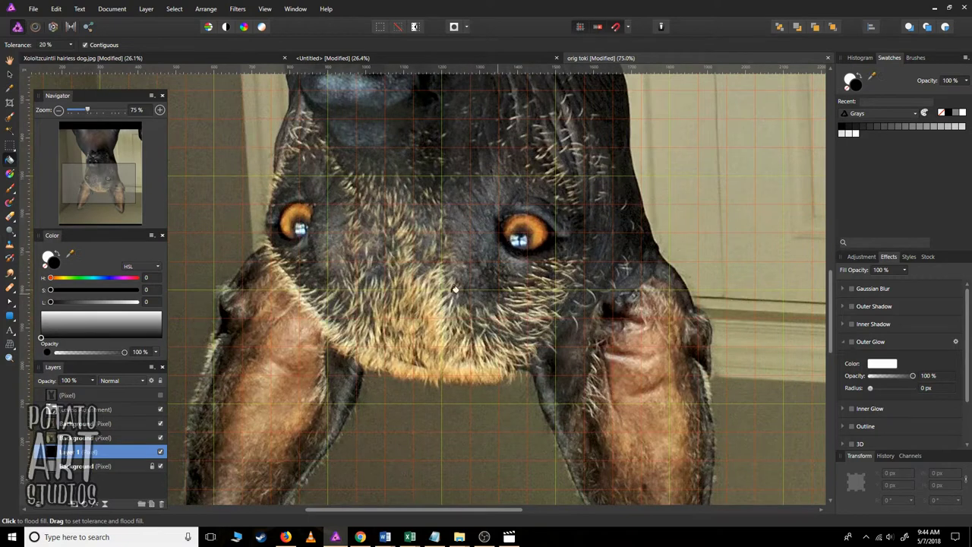
pyautogui.click(9, 74)
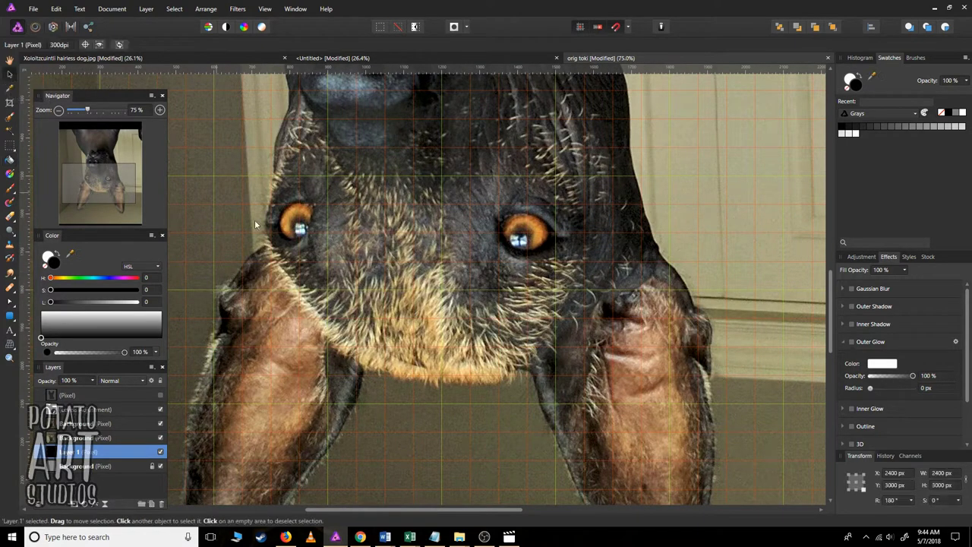